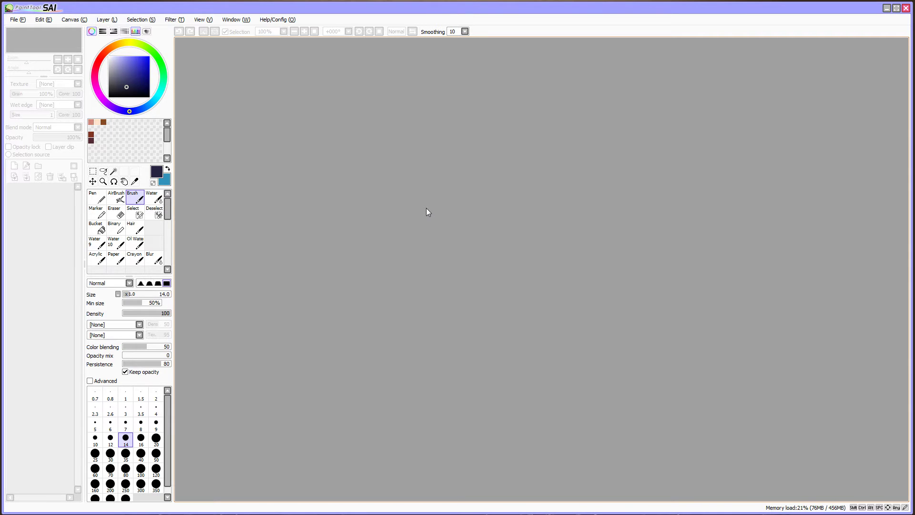
Step: Create a new blank canvas and make the Pen the active drawing tool
key(ctrl+n)
key(Return)
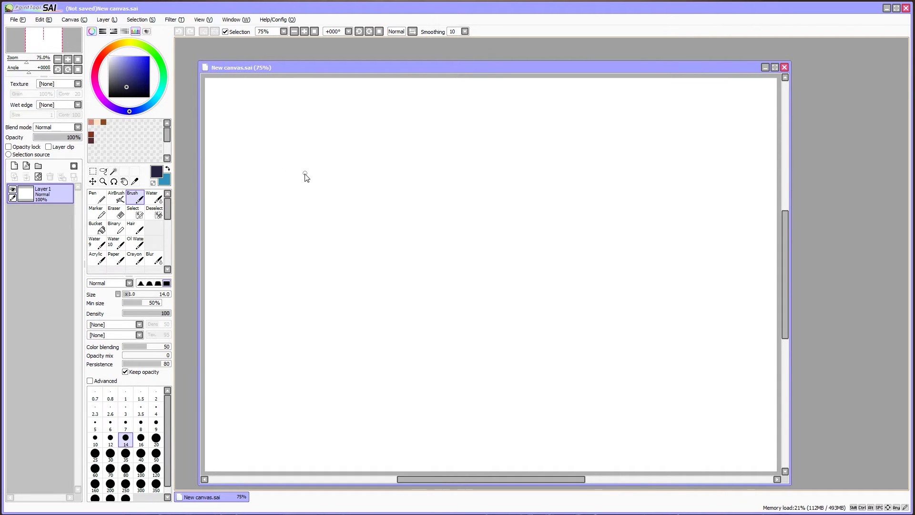
key(n)
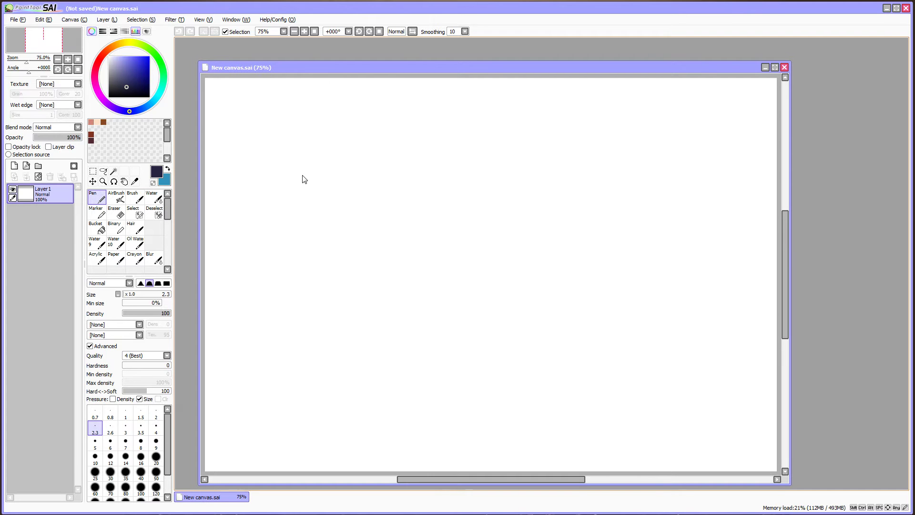
key(b)
key(n)
Step: Draw a chain of connected straight Pen lines across the canvas and clear the layer
drag(296, 118, 308, 120)
shift+click(431, 228)
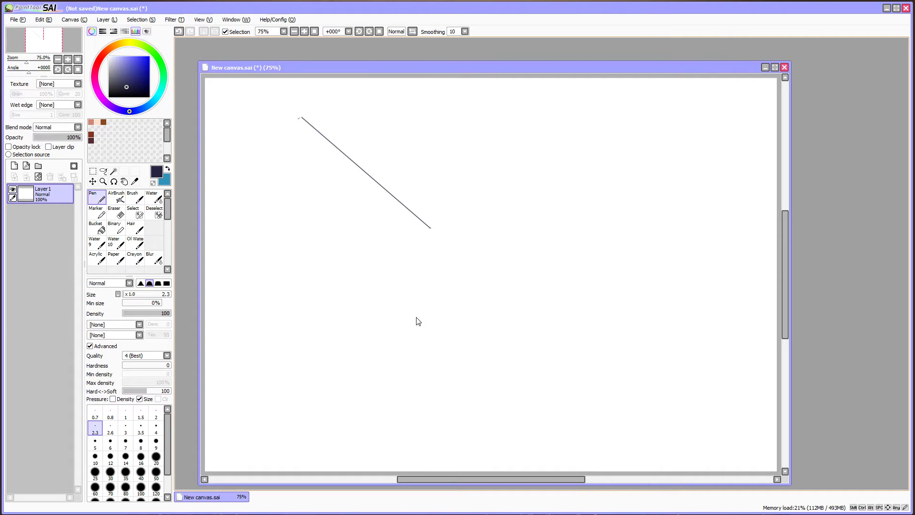
shift+click(433, 356)
shift+click(541, 357)
shift+click(534, 227)
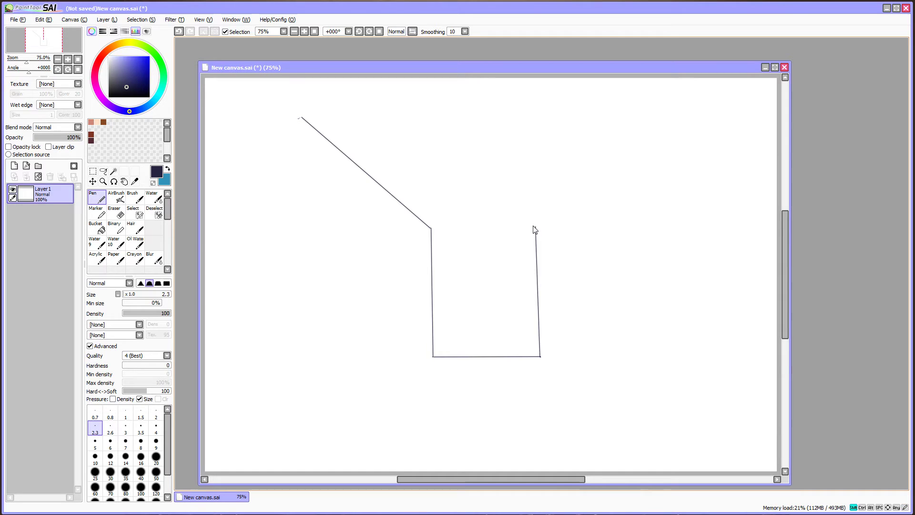
shift+click(365, 111)
key(Delete)
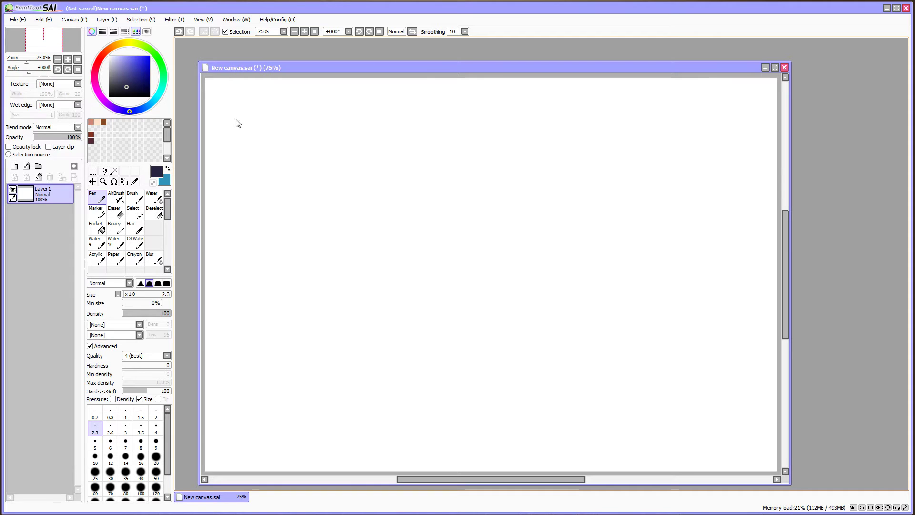
Step: Draw five long straight guide lines with the Pen: three diagonals fanning out from the upper left and two near-verticals crossing them
click(221, 87)
key(shift)
shift+click(517, 438)
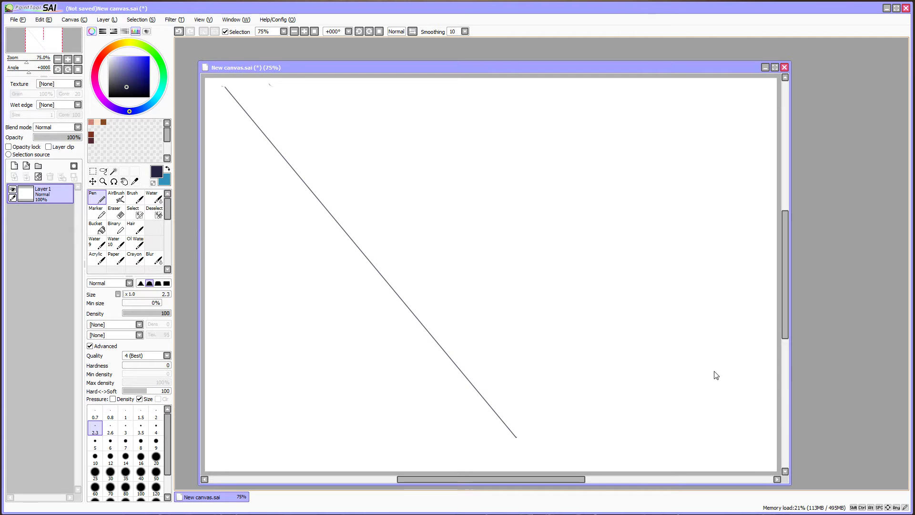
shift+click(733, 382)
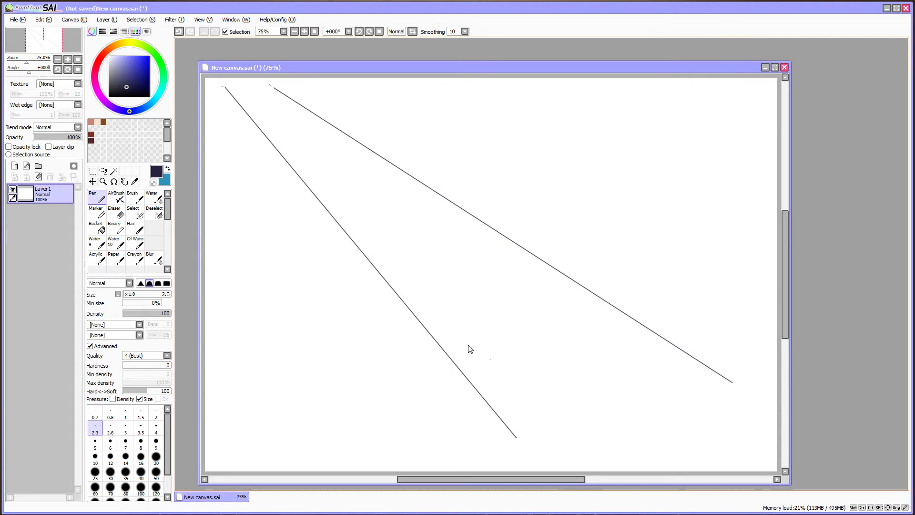
click(327, 92)
shift+click(340, 409)
click(381, 244)
click(479, 114)
shift+click(497, 444)
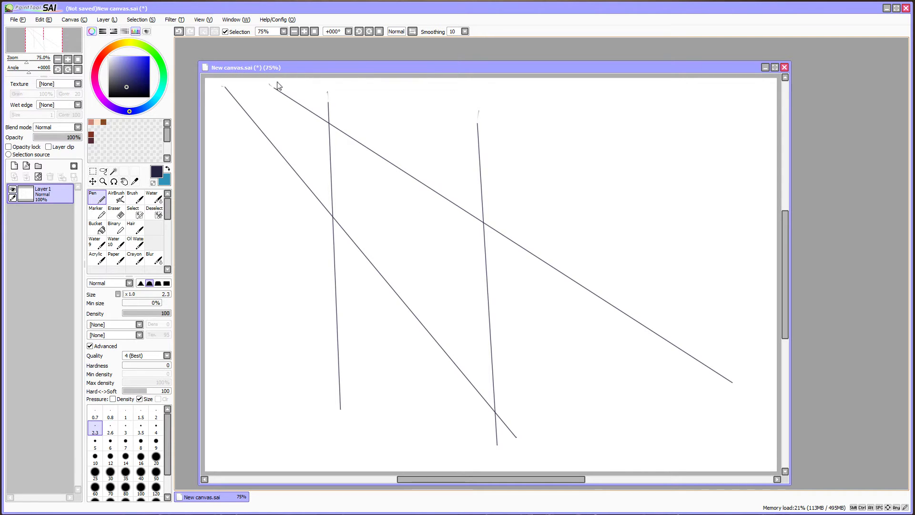
shift+click(753, 331)
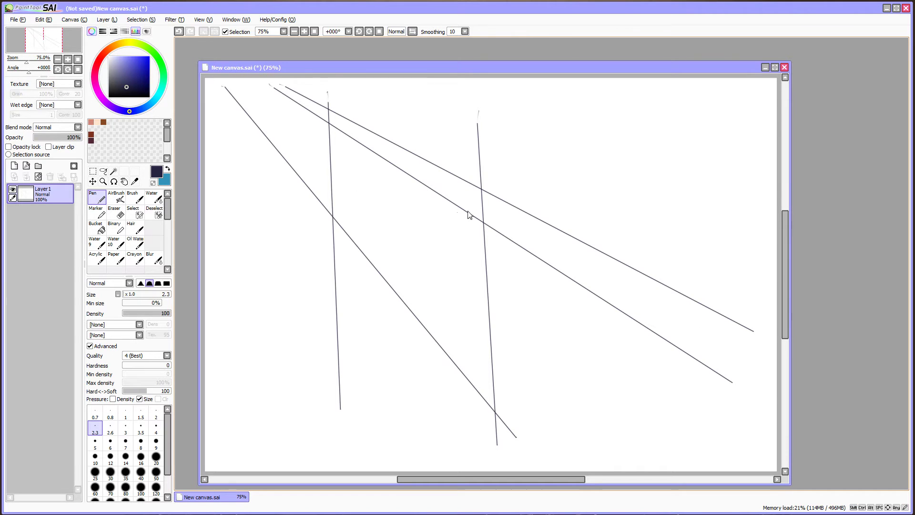
Step: Sketch a box's left and middle vertical edges and its upper edges freehand between the diagonal guide lines
mouse_move(414, 185)
mouse_down()
mouse_move(416, 325)
mouse_move(402, 182)
mouse_move(409, 199)
mouse_move(411, 178)
mouse_move(440, 171)
mouse_move(410, 170)
mouse_move(449, 175)
mouse_move(430, 173)
mouse_move(466, 341)
mouse_up()
drag(444, 188, 470, 380)
drag(452, 172, 463, 358)
drag(411, 176, 449, 194)
drag(421, 181, 465, 211)
mouse_move(445, 169)
mouse_down()
mouse_move(509, 204)
mouse_move(450, 203)
mouse_up()
mouse_move(508, 204)
mouse_down()
mouse_move(447, 203)
mouse_move(462, 287)
mouse_up()
drag(459, 206, 462, 245)
Step: Sketch the box's right vertical edge and lower edges, and clear the layer
drag(509, 211, 529, 407)
drag(512, 271, 533, 435)
drag(524, 358, 533, 436)
drag(515, 343, 527, 446)
drag(471, 375, 508, 375)
drag(471, 373, 530, 372)
drag(476, 381, 526, 371)
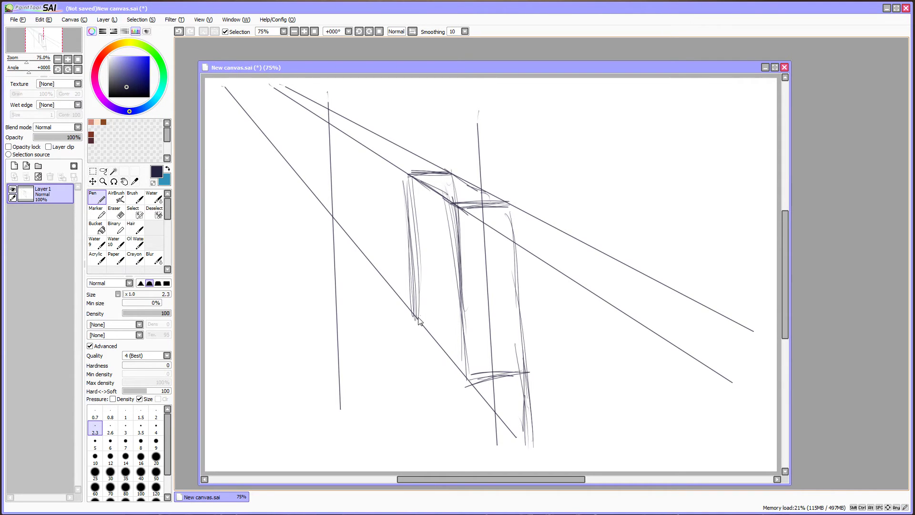
mouse_move(418, 316)
mouse_down()
mouse_move(484, 311)
mouse_move(448, 313)
mouse_move(534, 372)
mouse_up()
drag(477, 315, 536, 376)
drag(478, 316, 534, 374)
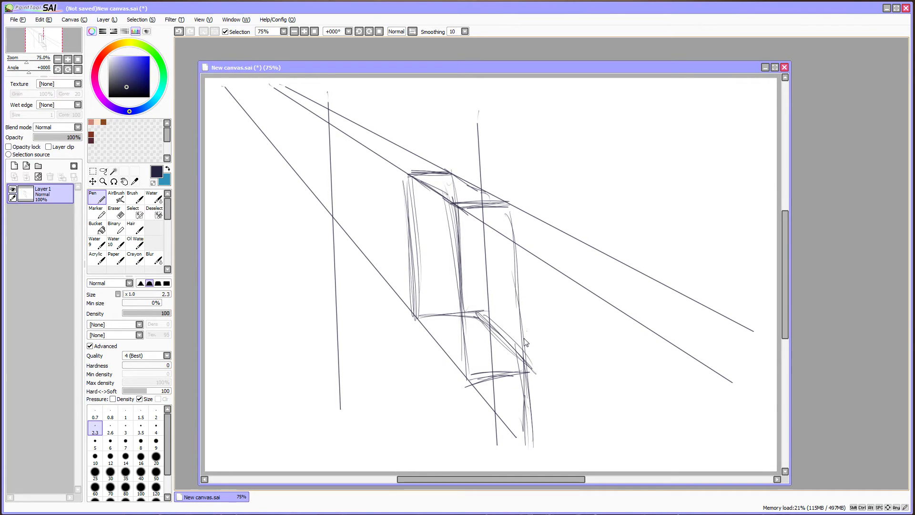
drag(442, 287, 442, 294)
key(Delete)
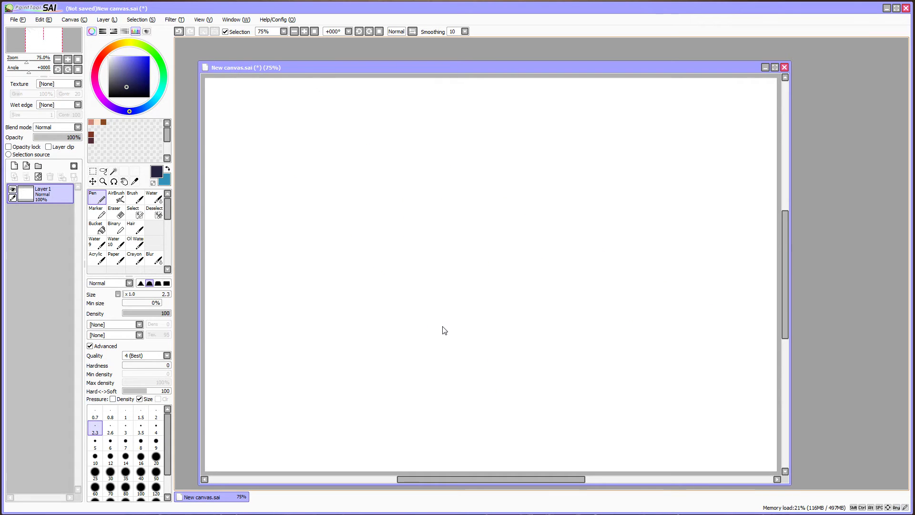
Step: Draw one straight diagonal line, rotate it to a flatter slope with a transform, and clear the layer
click(359, 137)
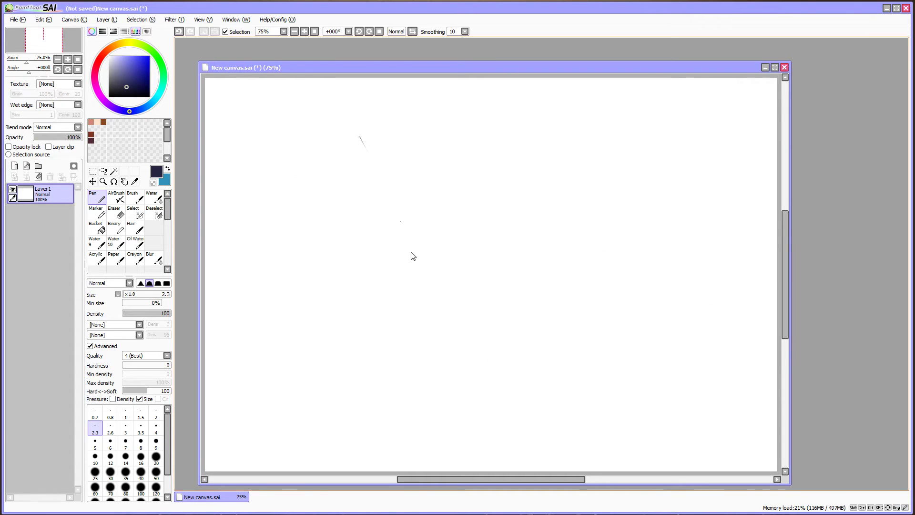
shift+click(452, 351)
key(ctrl+t)
drag(495, 327, 529, 345)
key(Return)
key(Delete)
Step: Sketch a rough head in black with the Brush: a circular skull, a vertical centre line and a pointed jaw
key(b)
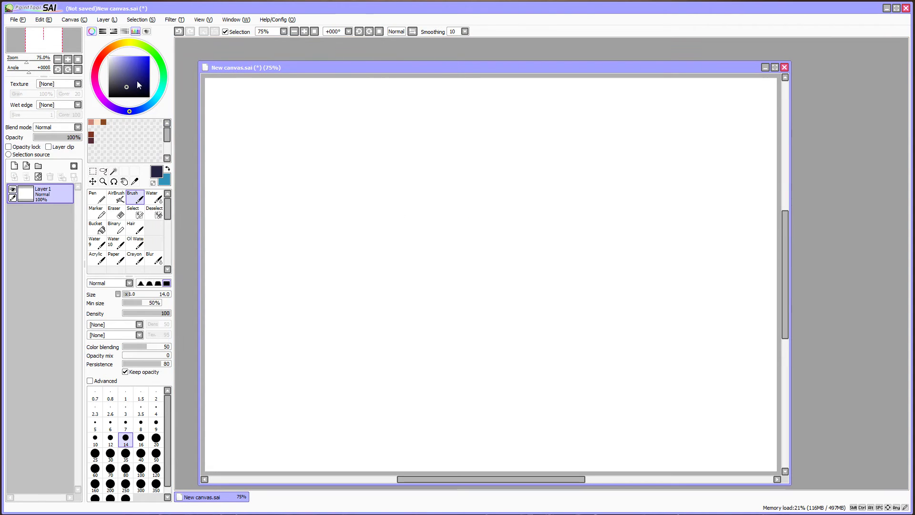
click(110, 97)
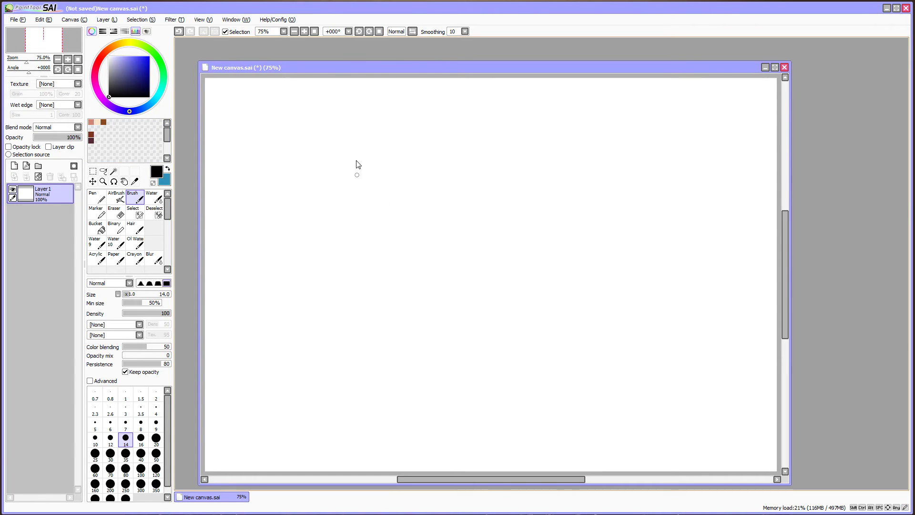
mouse_move(380, 154)
mouse_down()
mouse_move(363, 213)
mouse_move(353, 185)
mouse_move(380, 250)
mouse_up()
mouse_move(360, 213)
mouse_down()
mouse_move(377, 249)
mouse_move(360, 217)
mouse_move(396, 247)
mouse_move(383, 246)
mouse_move(411, 214)
mouse_up()
drag(380, 247, 413, 215)
drag(356, 183, 371, 213)
key(ctrl+s)
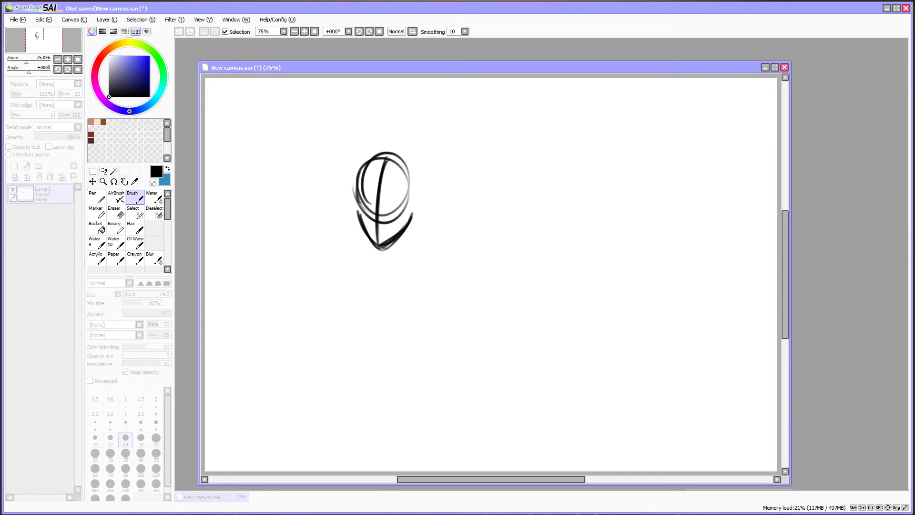
mouse_move(914, 194)
mouse_down()
mouse_move(565, 170)
mouse_move(696, 150)
mouse_move(673, 178)
mouse_move(617, 179)
mouse_move(680, 176)
mouse_move(677, 186)
mouse_move(643, 193)
mouse_move(705, 202)
mouse_move(661, 191)
mouse_move(701, 185)
mouse_move(663, 176)
mouse_up()
click(679, 201)
key(Escape)
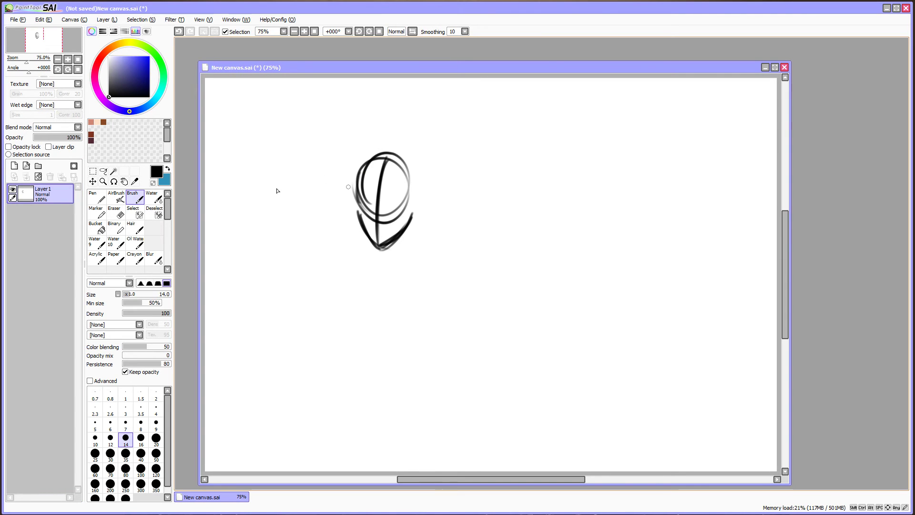
drag(54, 137, 90, 137)
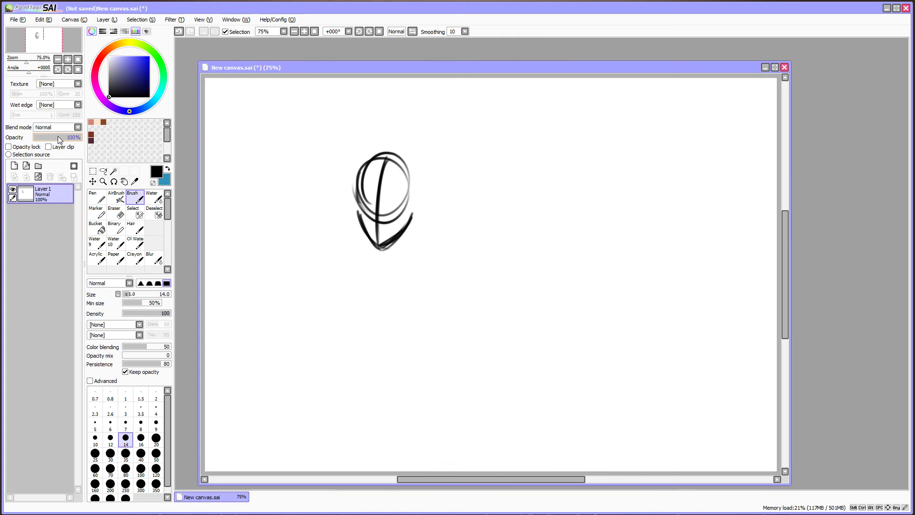
Step: Load Layer1's strokes as a selection, fill them with bright red on a new layer, and hide Layer1
ctrl+click(26, 197)
key(ctrl+shift+n)
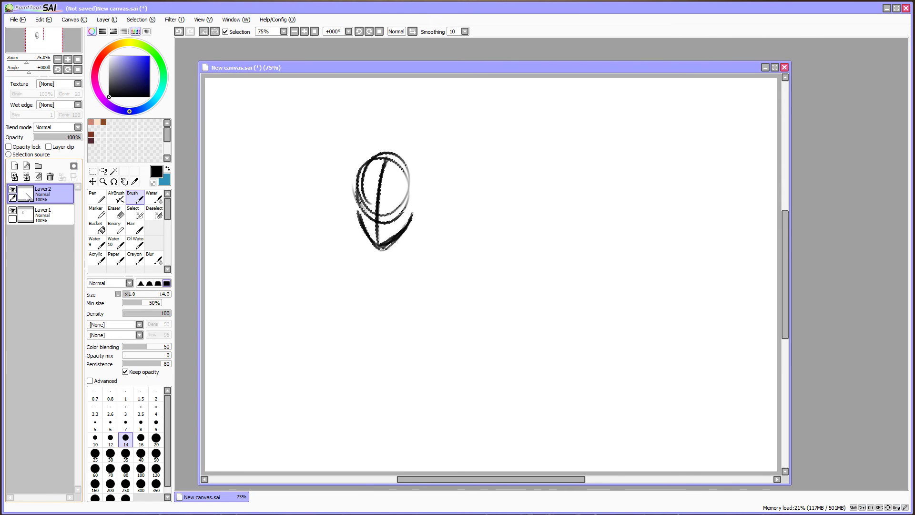
click(98, 63)
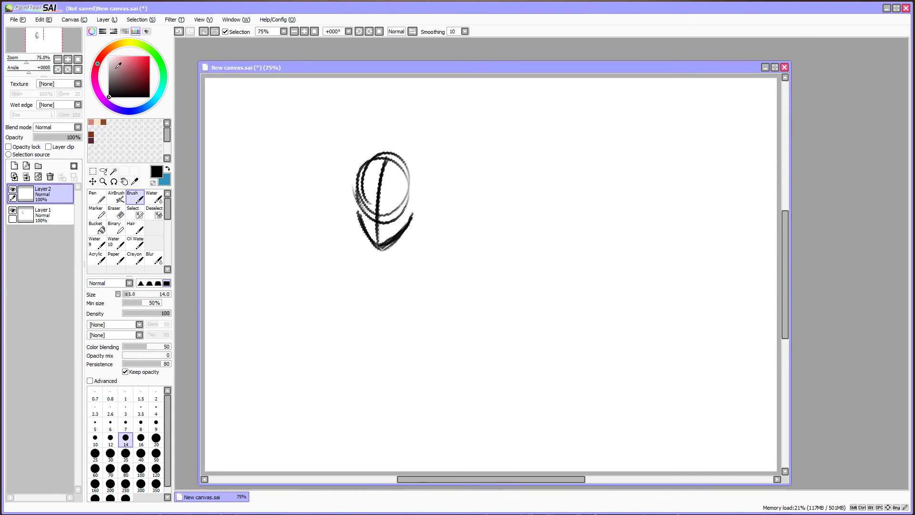
drag(121, 66, 150, 56)
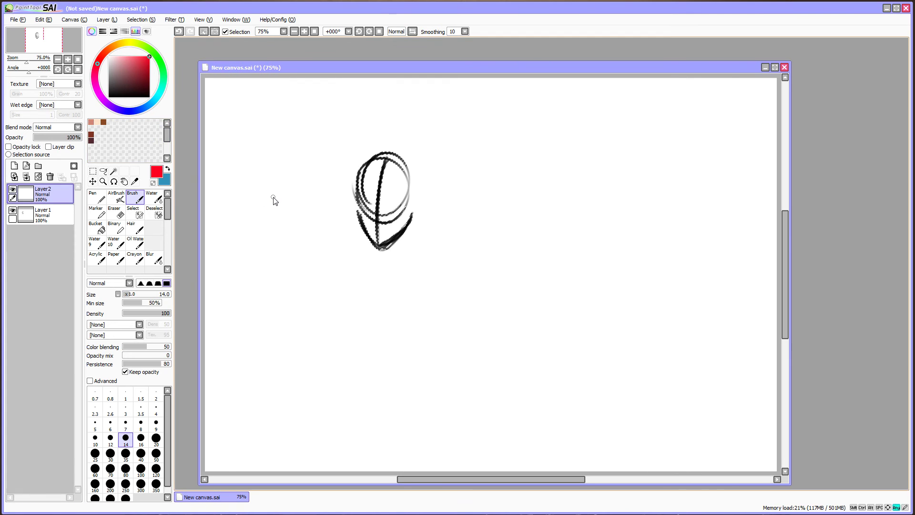
click(99, 230)
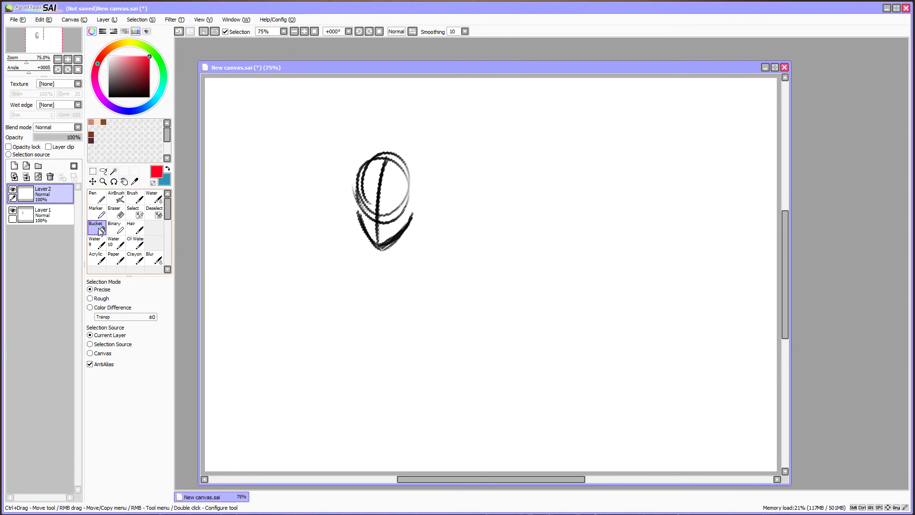
click(334, 284)
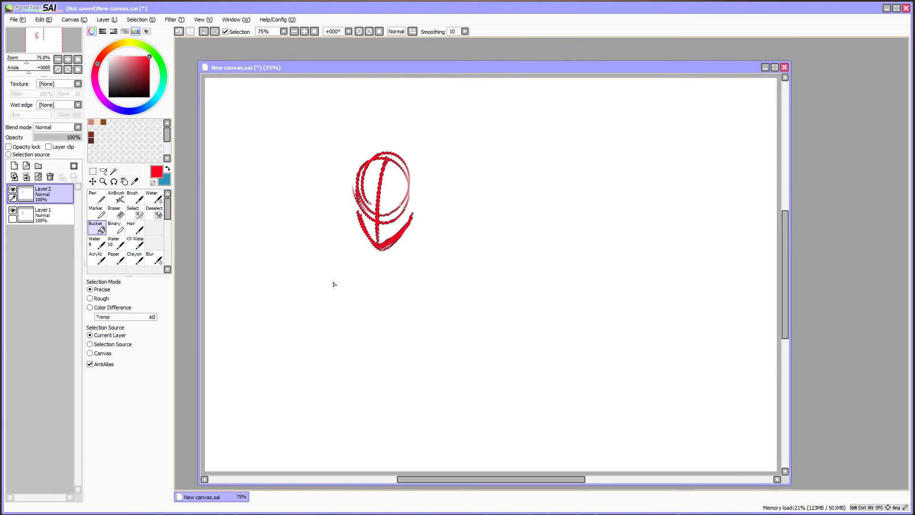
key(ctrl+d)
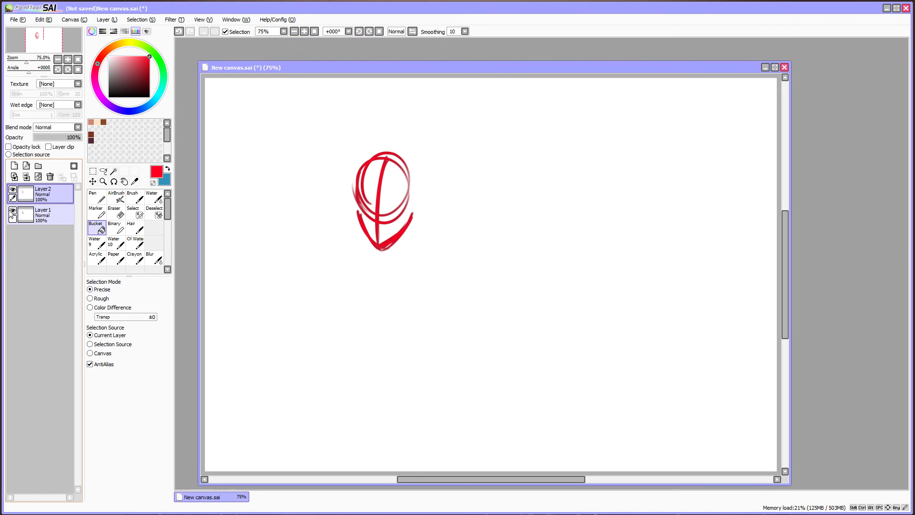
click(12, 212)
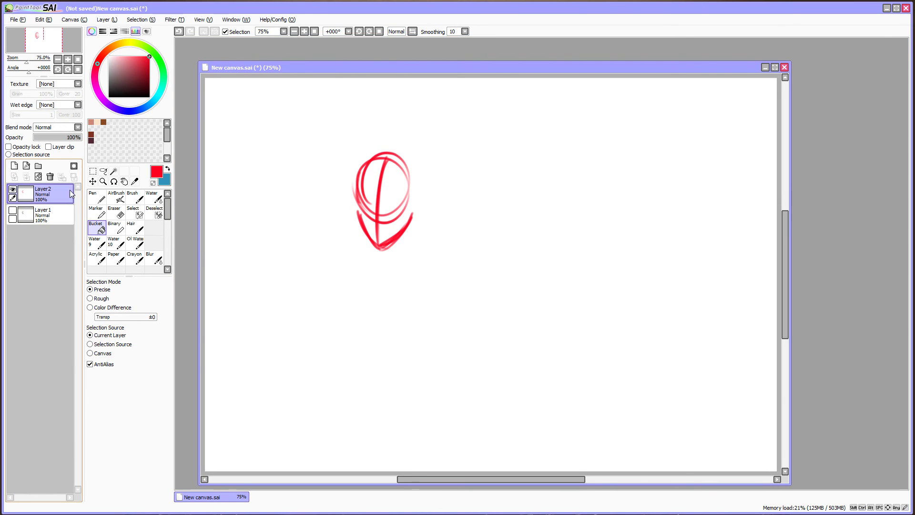
Step: Shift the red head sketch to blue with Hue/Saturation and lower Layer2's opacity to 48%
key(ctrl+u)
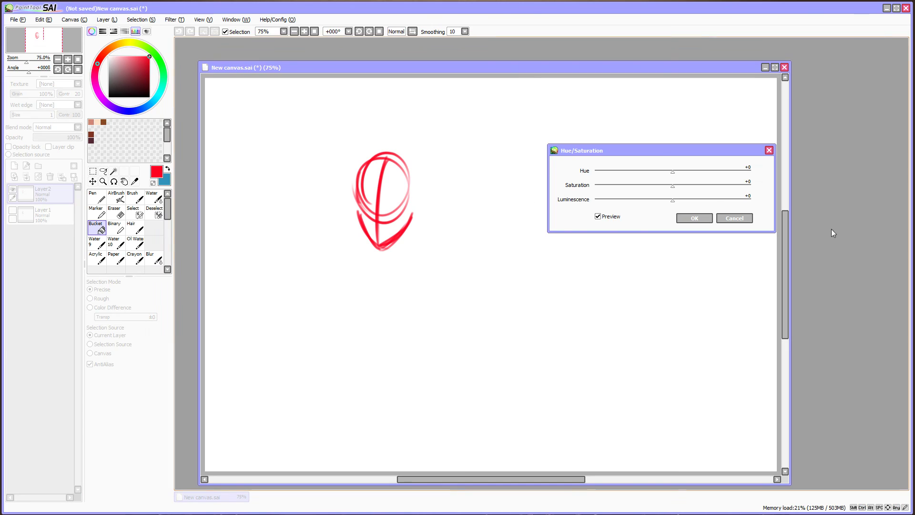
drag(672, 175, 611, 183)
key(Return)
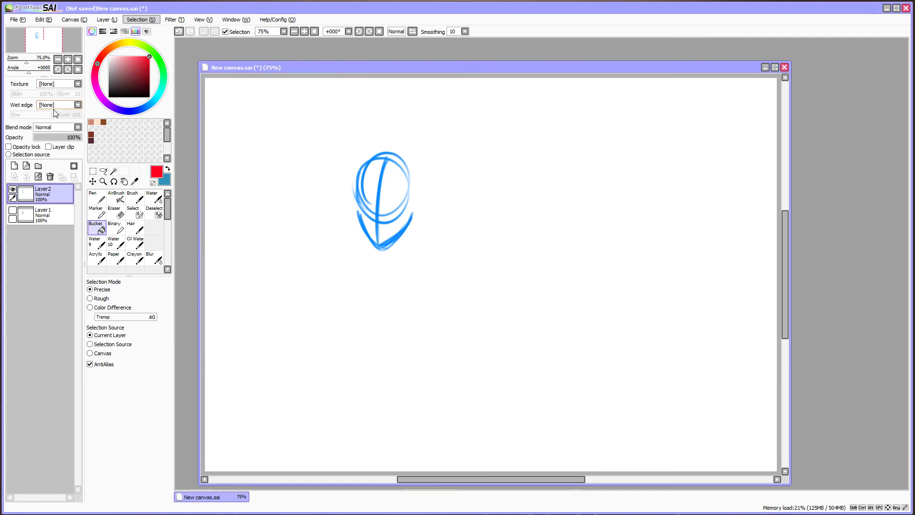
click(46, 138)
drag(46, 139, 57, 138)
Step: Add a new layer above the blue sketch and ink the left side of the head down to the chin with a black Pen
key(ctrl+shift+n)
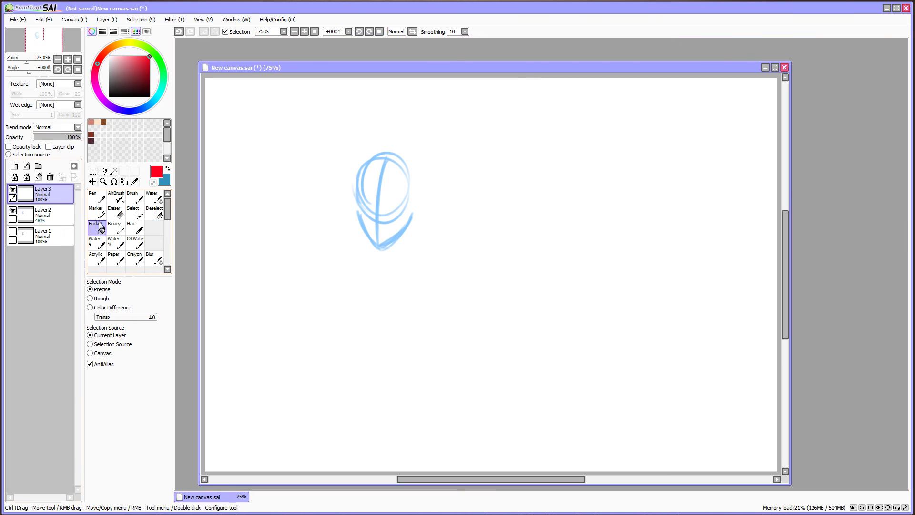
click(100, 122)
key(n)
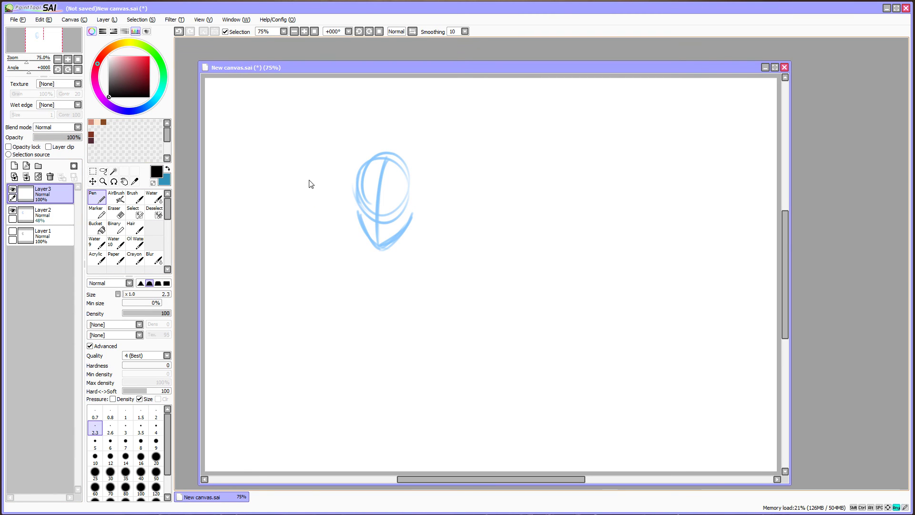
mouse_move(379, 156)
mouse_down()
mouse_move(363, 187)
mouse_move(370, 171)
mouse_move(365, 210)
mouse_up()
key(ctrl+z)
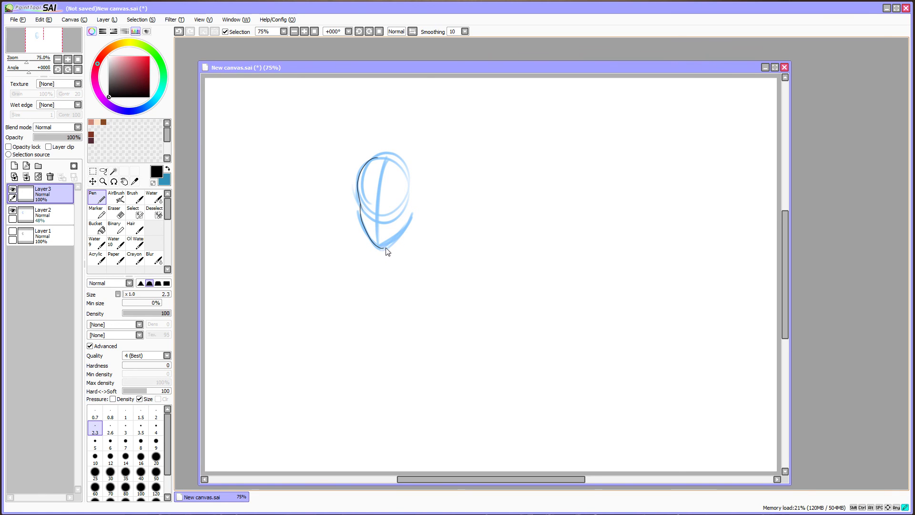
Step: Ink the right side of the jaw from the chin and add two short neck lines below the head
drag(392, 242, 410, 215)
key(ctrl+z)
drag(384, 248, 412, 233)
drag(392, 248, 392, 260)
drag(422, 231, 428, 254)
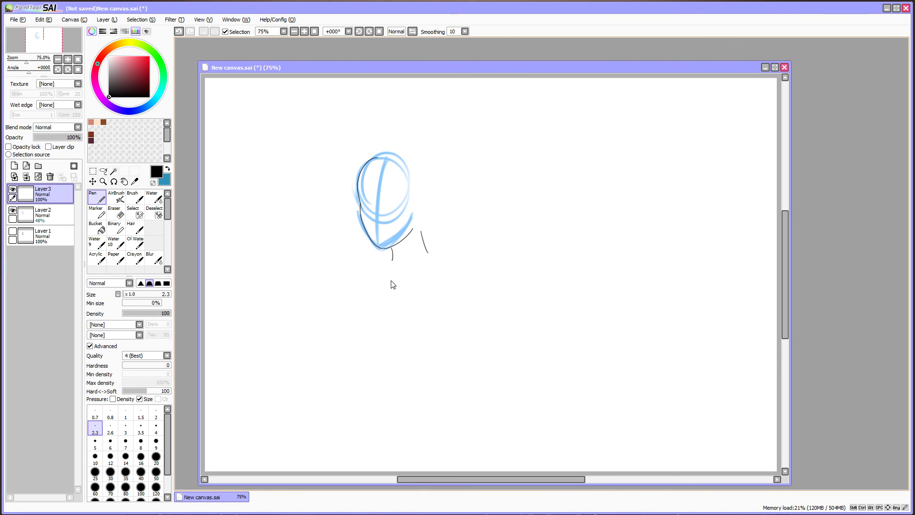